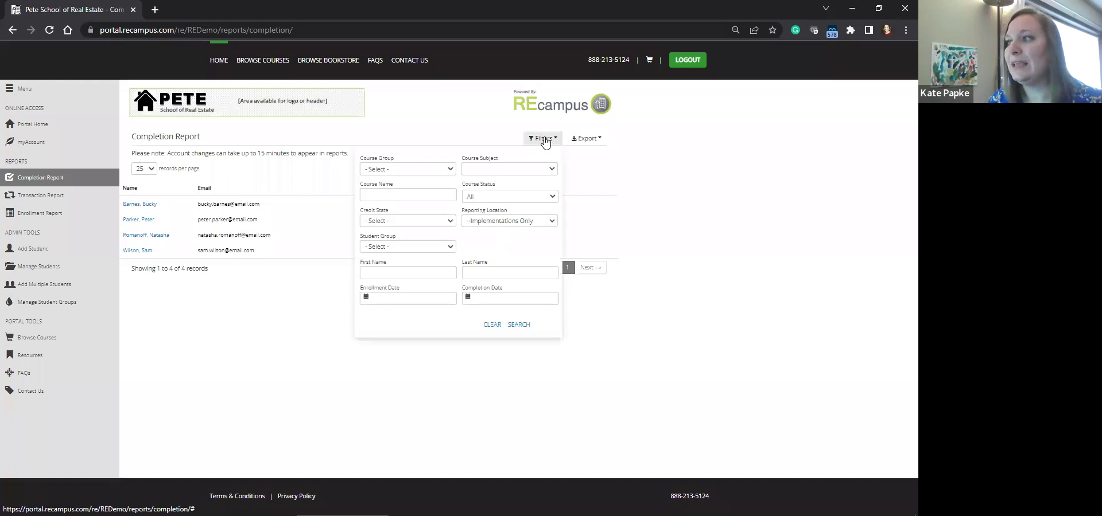
Step: Export the completion report to Excel and enable editing in the downloaded workbook
click(252, 296)
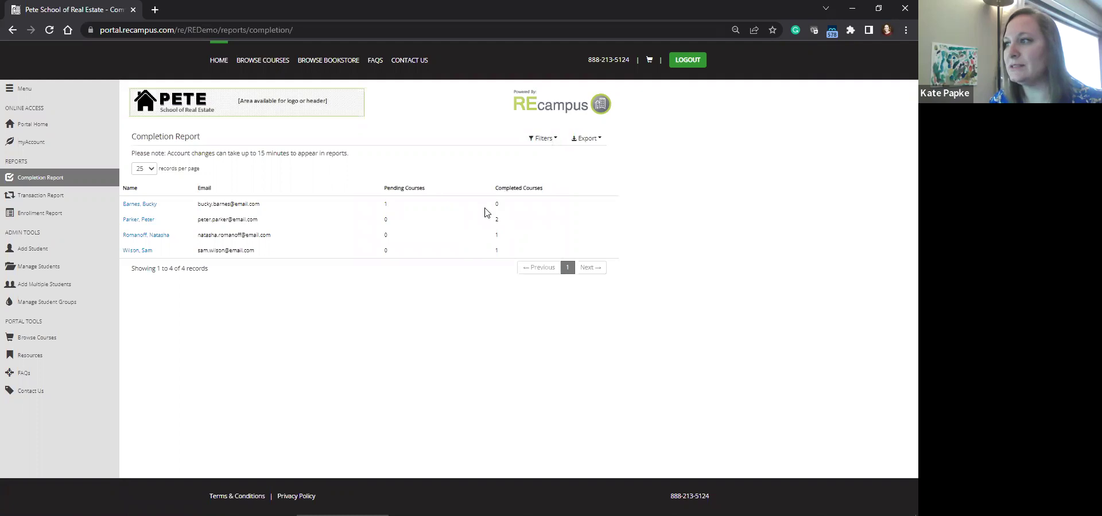
click(585, 138)
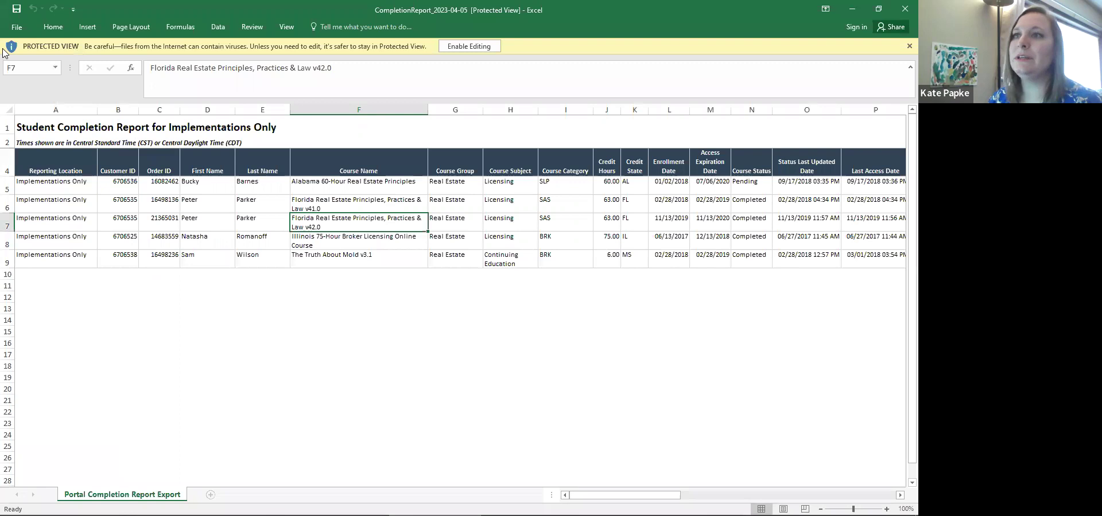
click(468, 46)
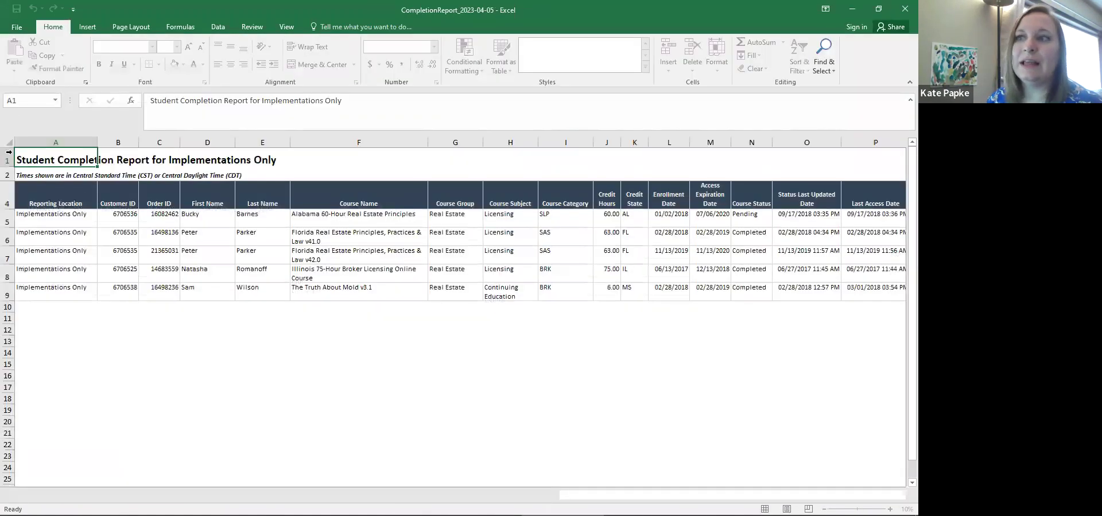
Step: Delete the report title row and the time zone note row above the table headers
drag(7, 160, 7, 175)
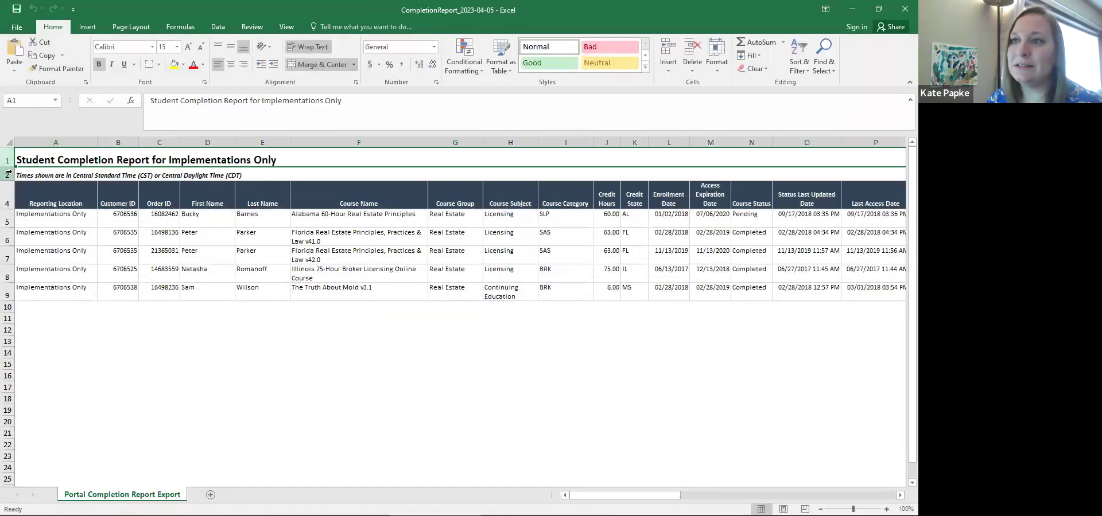
right_click(7, 172)
click(32, 265)
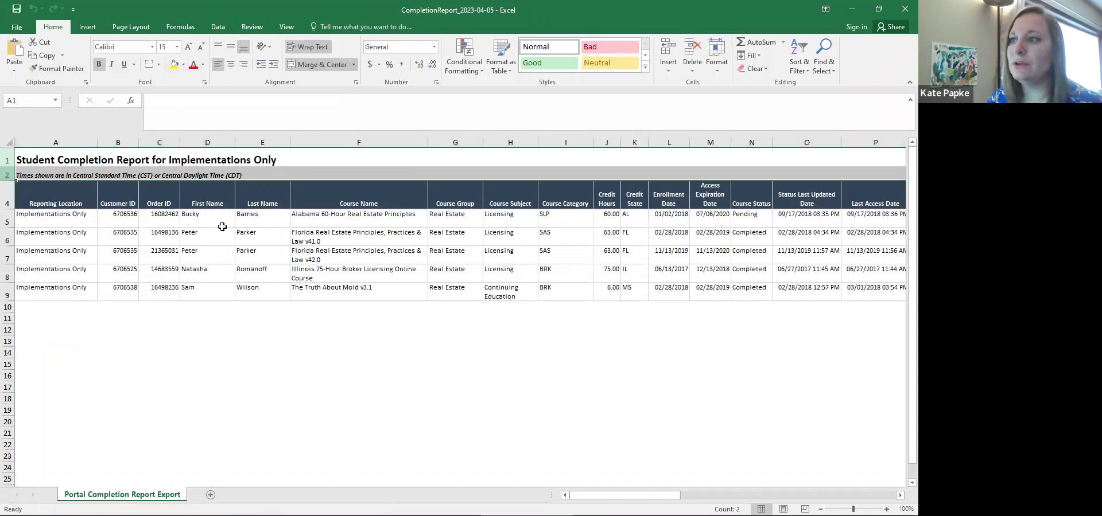
click(207, 222)
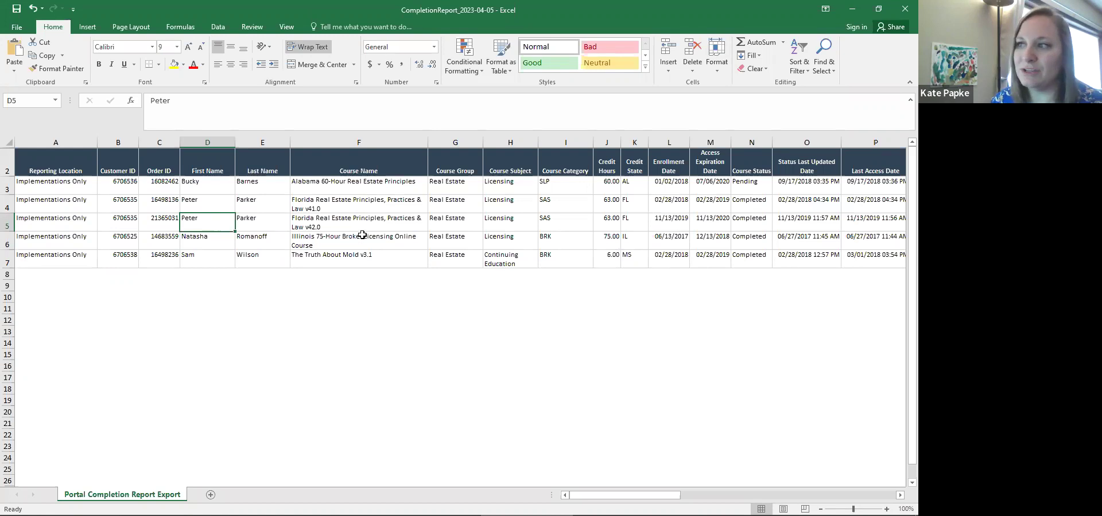
Step: Review the student first and last names and the Course Subject entries in the exported report
click(195, 204)
click(206, 221)
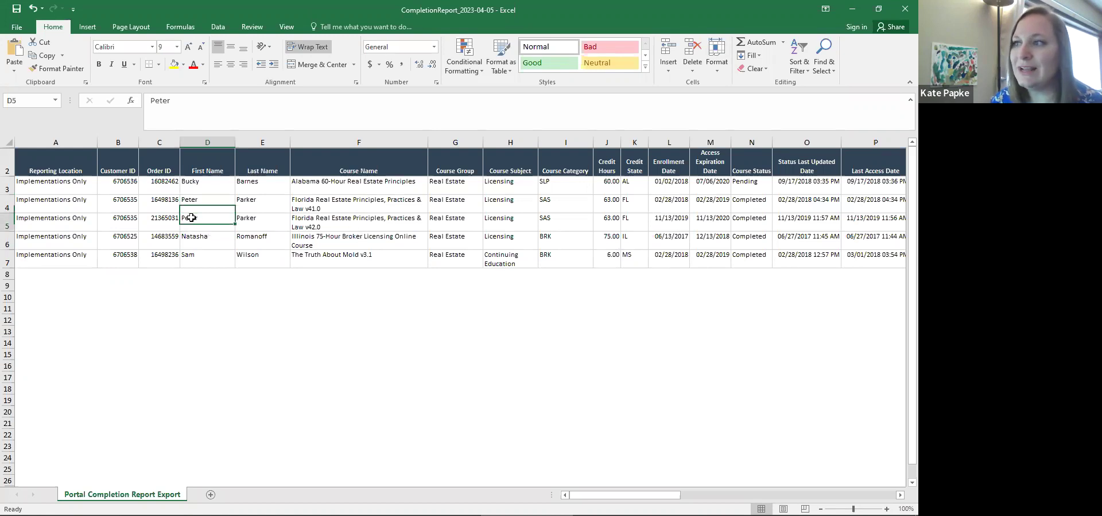
click(260, 205)
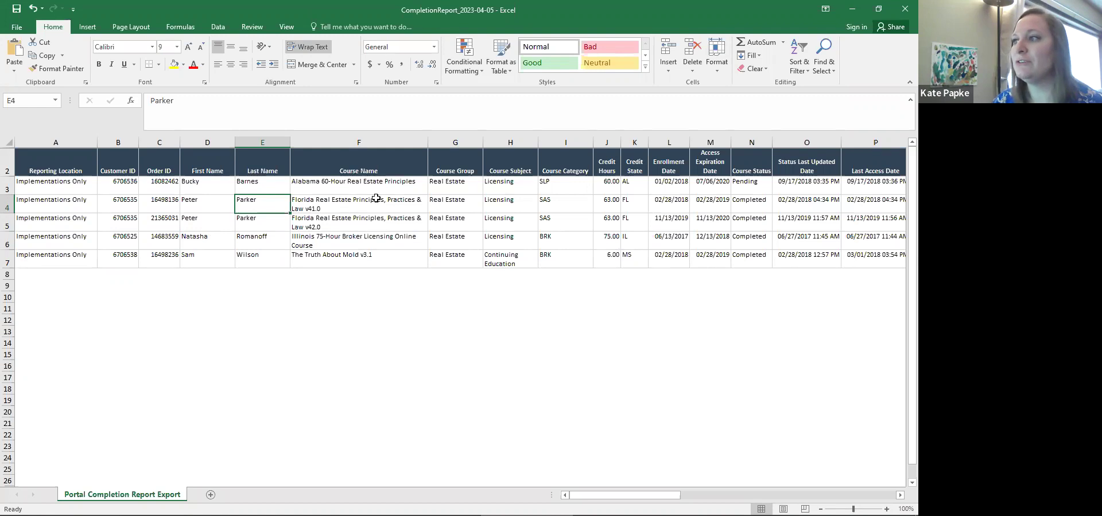
click(494, 188)
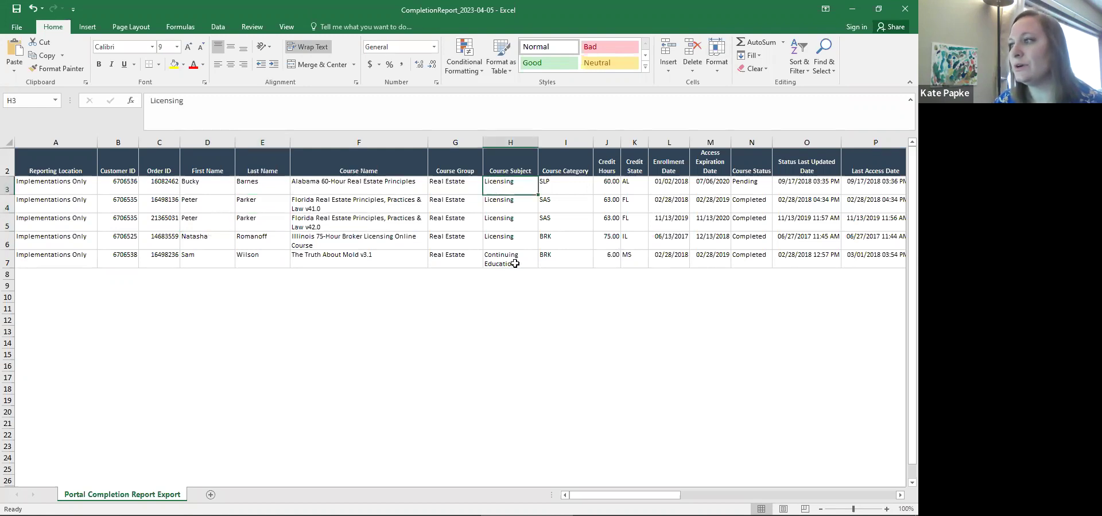
click(515, 265)
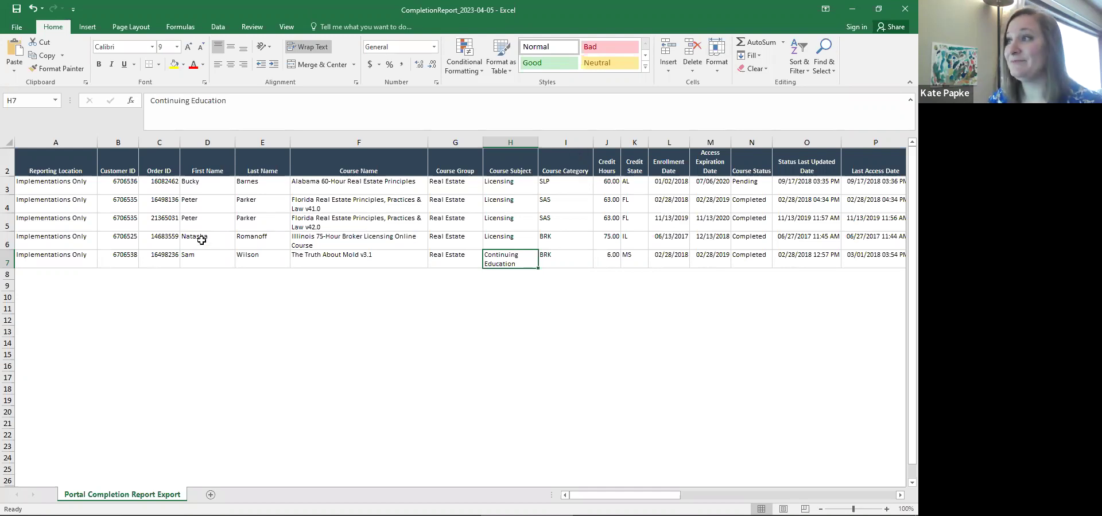
mouse_move(459, 515)
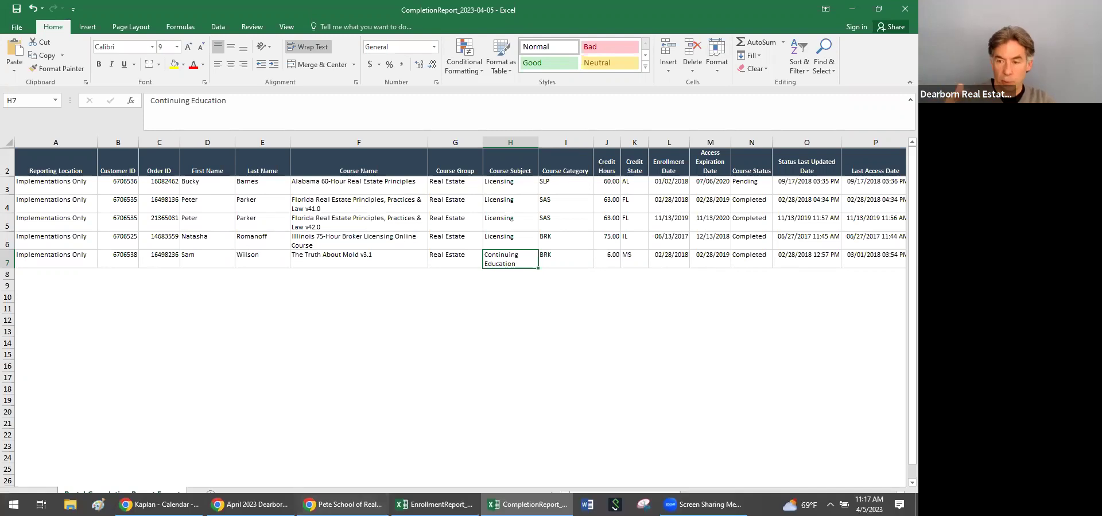
click(304, 505)
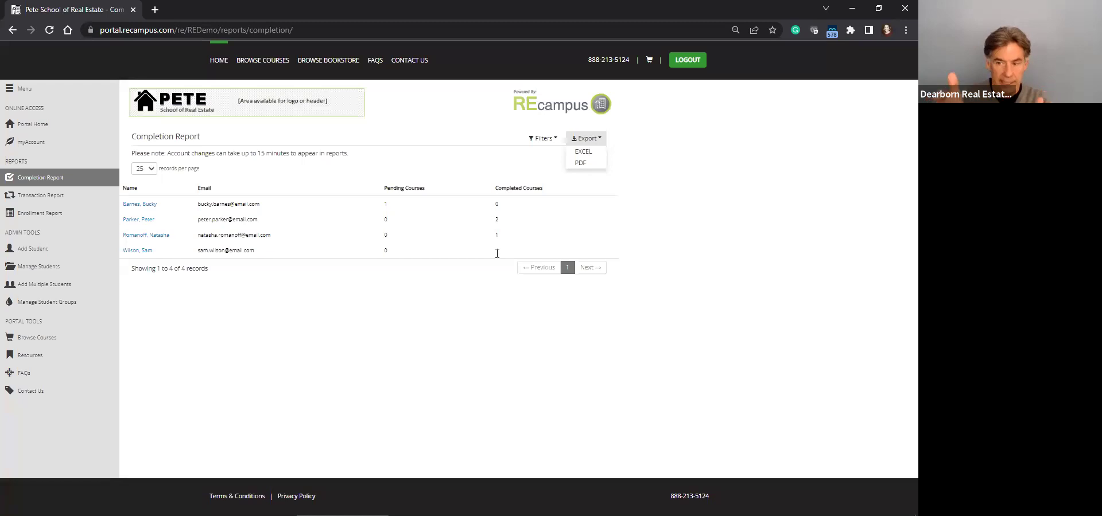
mouse_move(307, 515)
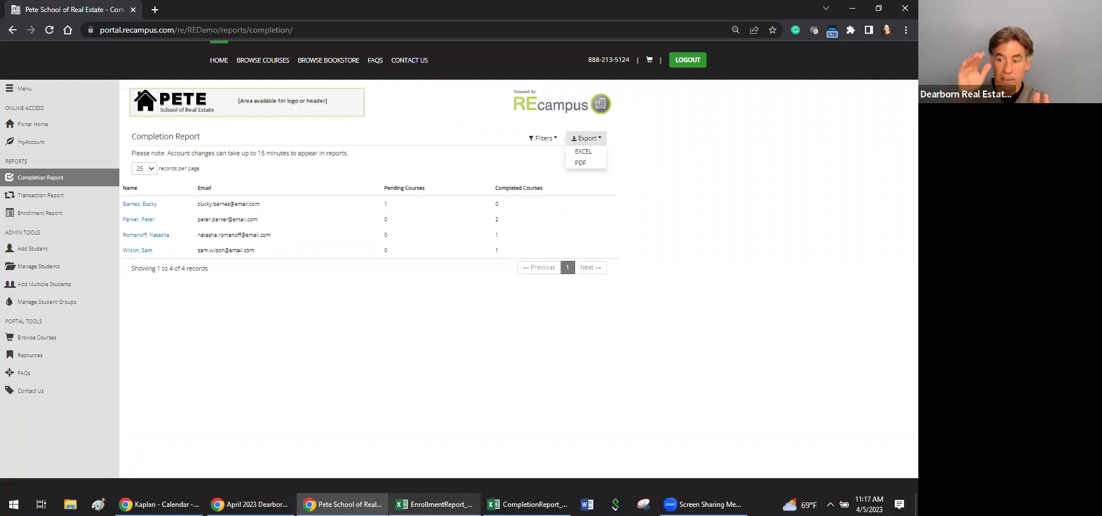
click(527, 505)
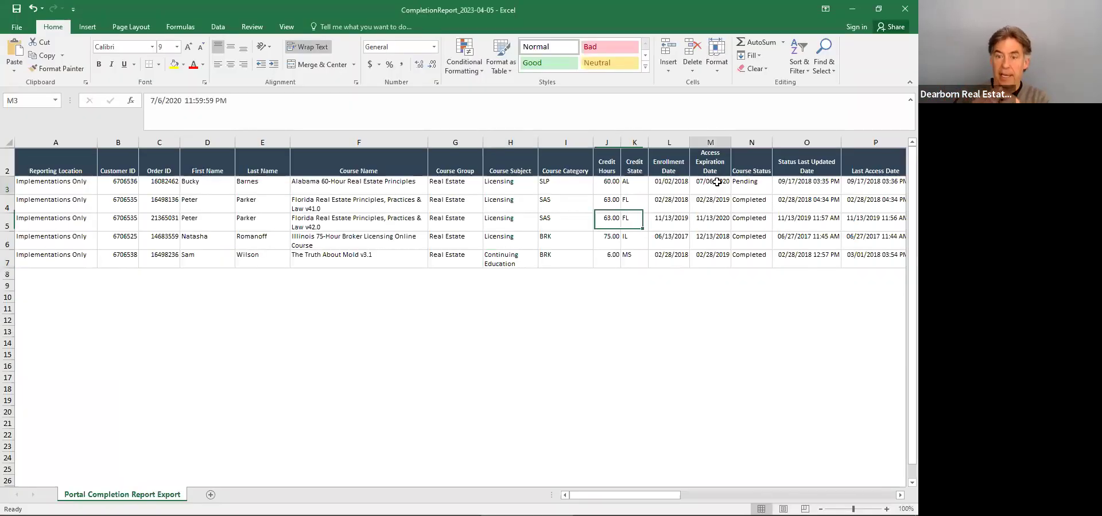
Step: Examine the students' course status, status update dates, last activity completed, completion dates and scores
click(748, 183)
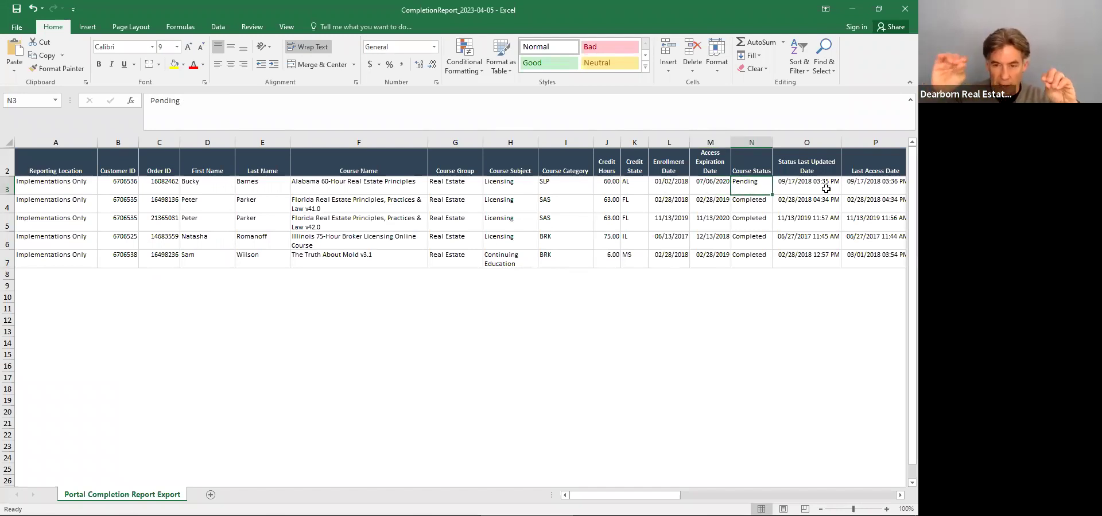
click(826, 189)
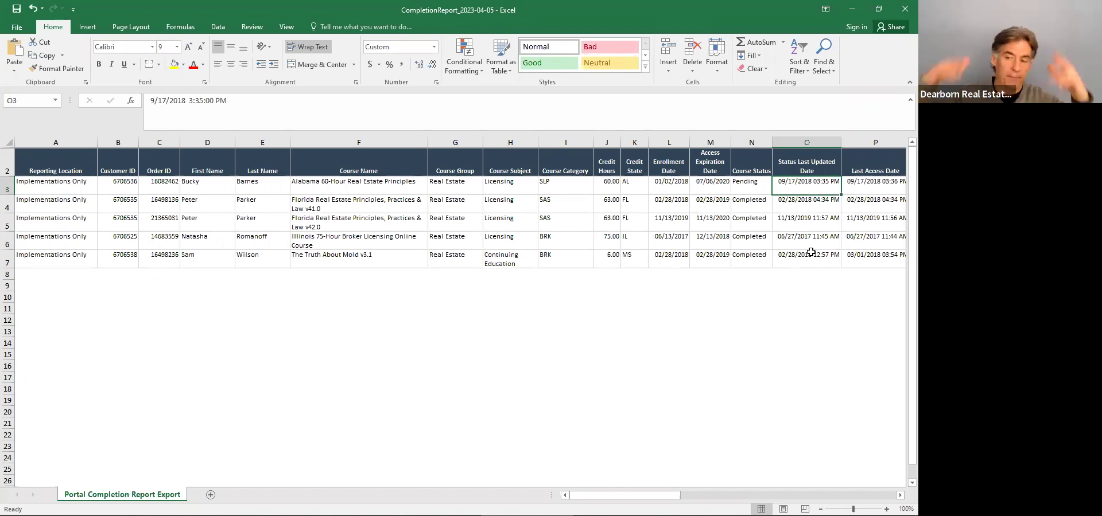
click(808, 241)
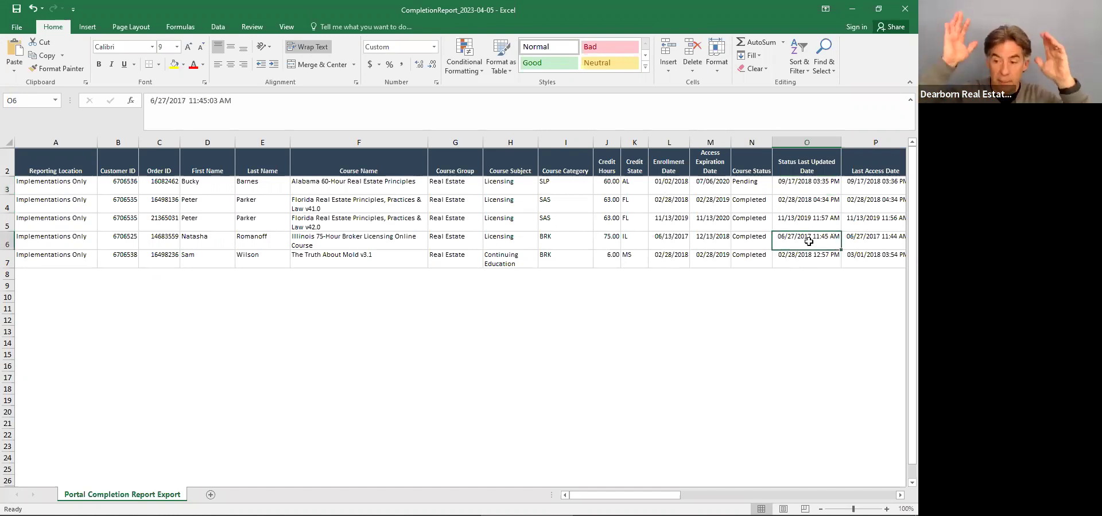
key(Right)
key(Right)
key(Right)
key(Right)
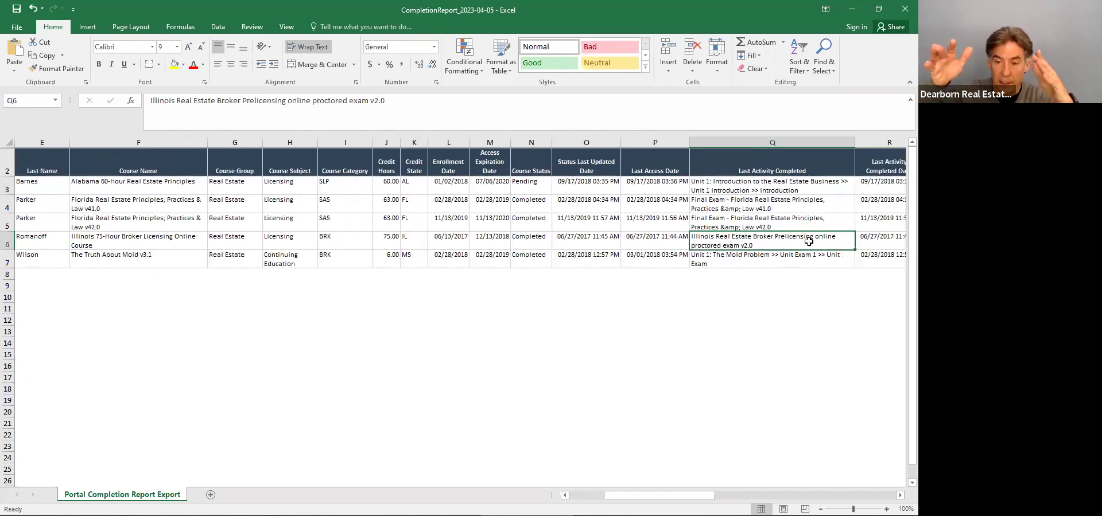
key(Right)
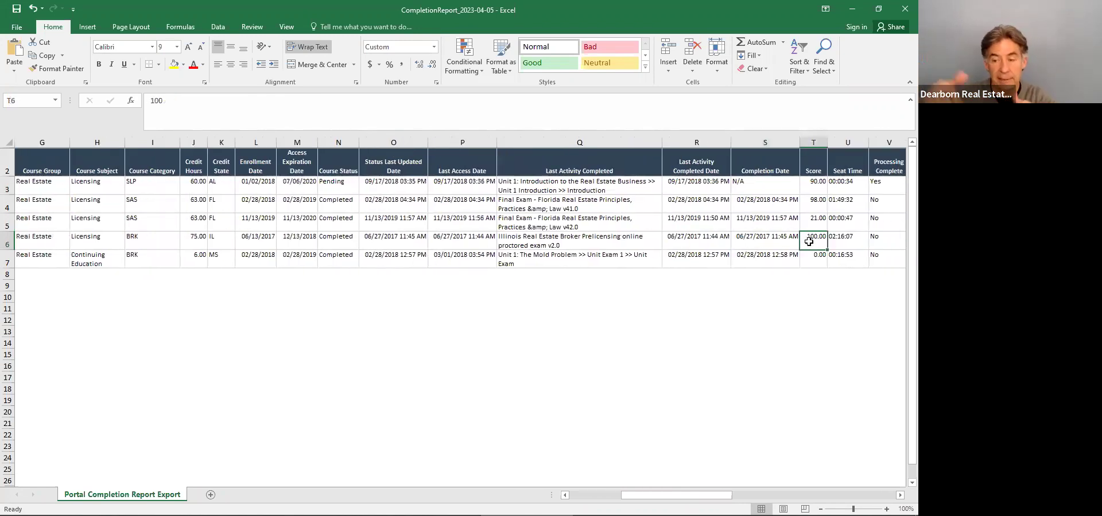
click(761, 201)
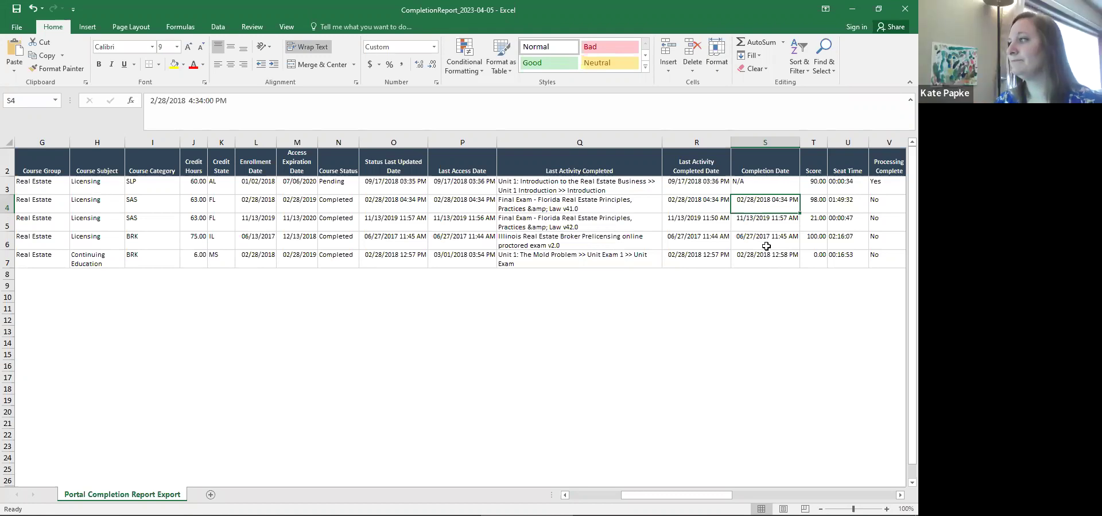
click(813, 205)
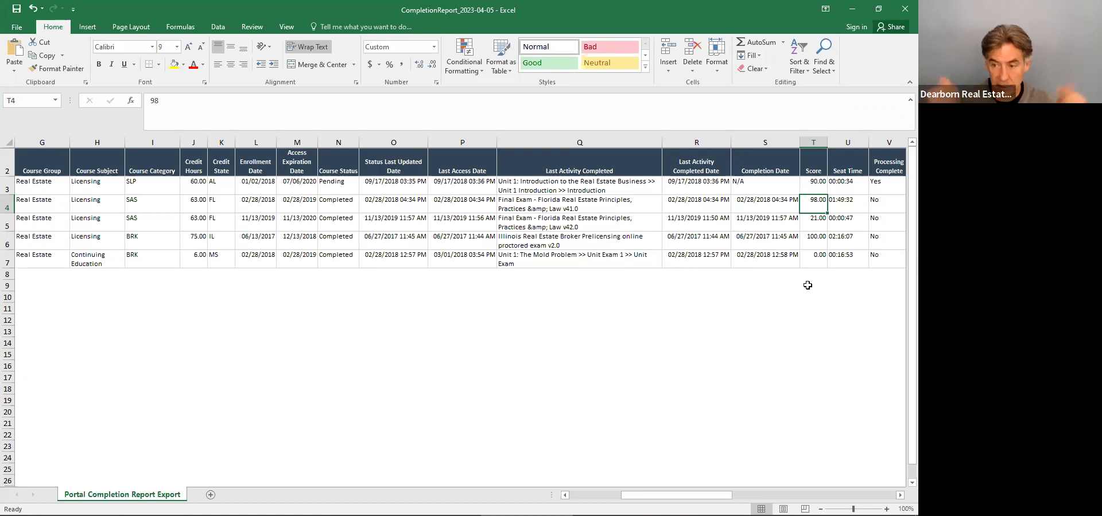
Step: Check the Processing Complete and Email columns, and go back along the same row to the Course Group column
key(Right)
key(Right)
key(Right)
key(Left)
key(Left)
key(Left)
key(Left)
key(Left)
key(Left)
key(Left)
key(Left)
key(Left)
key(Left)
key(Left)
key(Left)
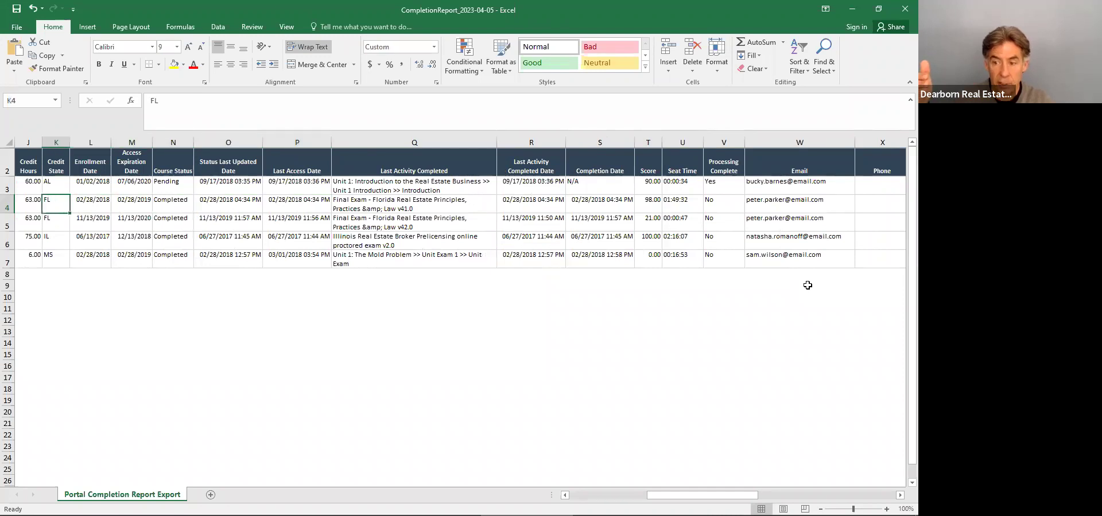
key(Left)
key(Left)
key(Left)
key(Left)
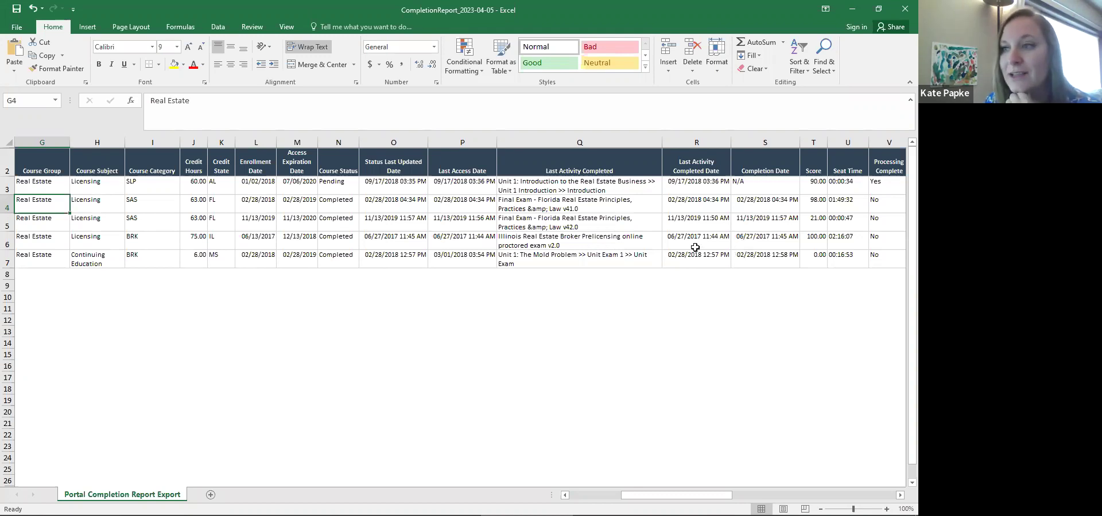
Step: Check the Last Activity Completed entry for the Illinois broker course and return to the Reporting Location column
click(637, 245)
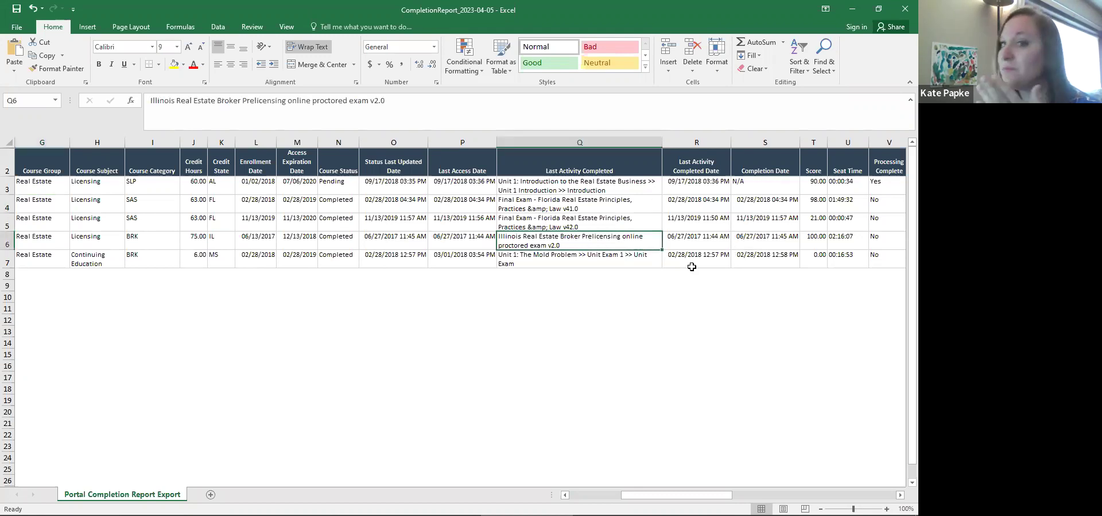
key(Left)
key(Left)
key(Left)
key(Left)
key(Left)
key(Left)
key(Left)
key(Left)
key(Left)
key(Left)
key(Left)
key(Left)
key(Left)
key(Left)
key(Left)
key(Left)
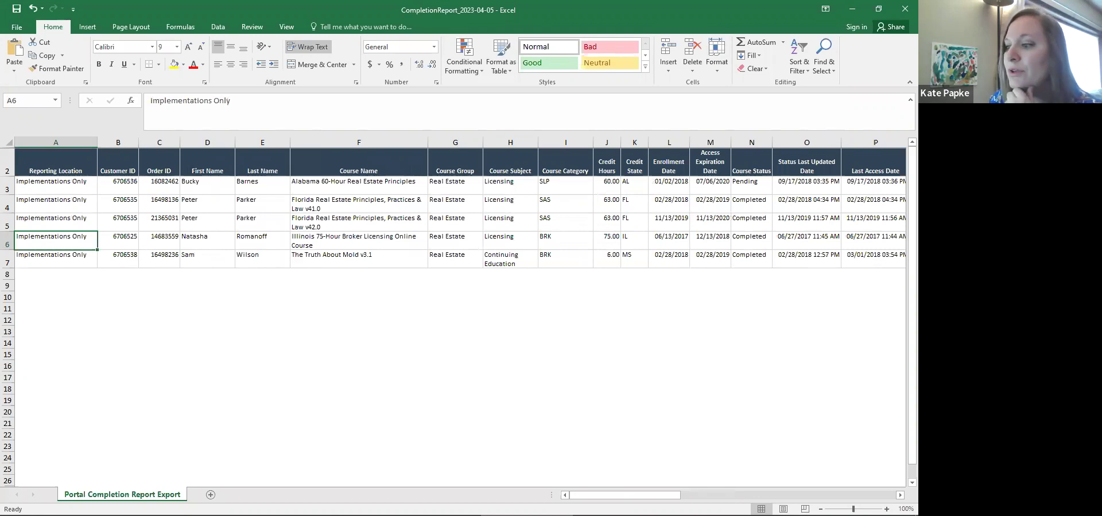
Step: Switch to the portal in Chrome, view the first listed student's completion details, and return to the marketing presentation
mouse_move(252, 514)
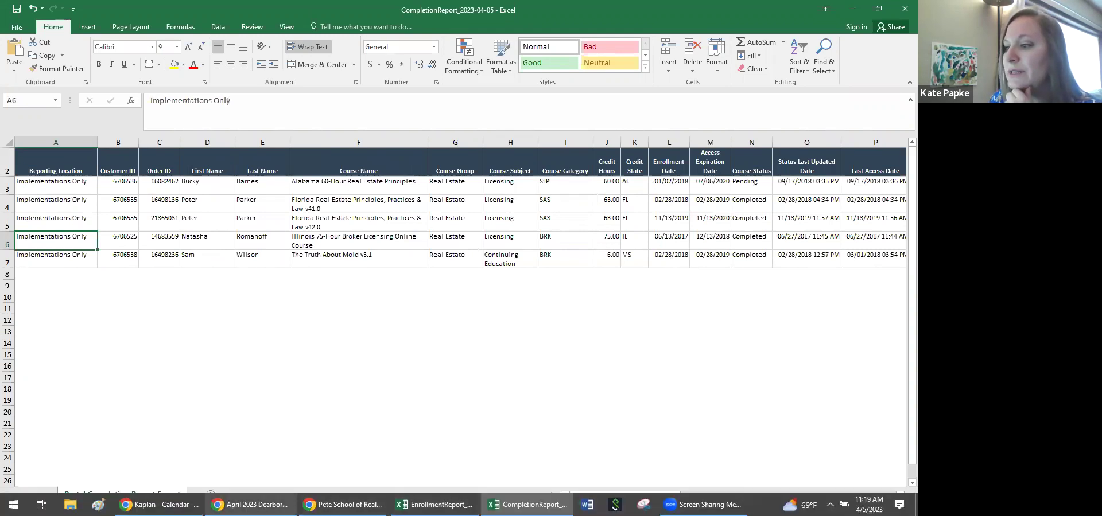
click(344, 505)
click(129, 206)
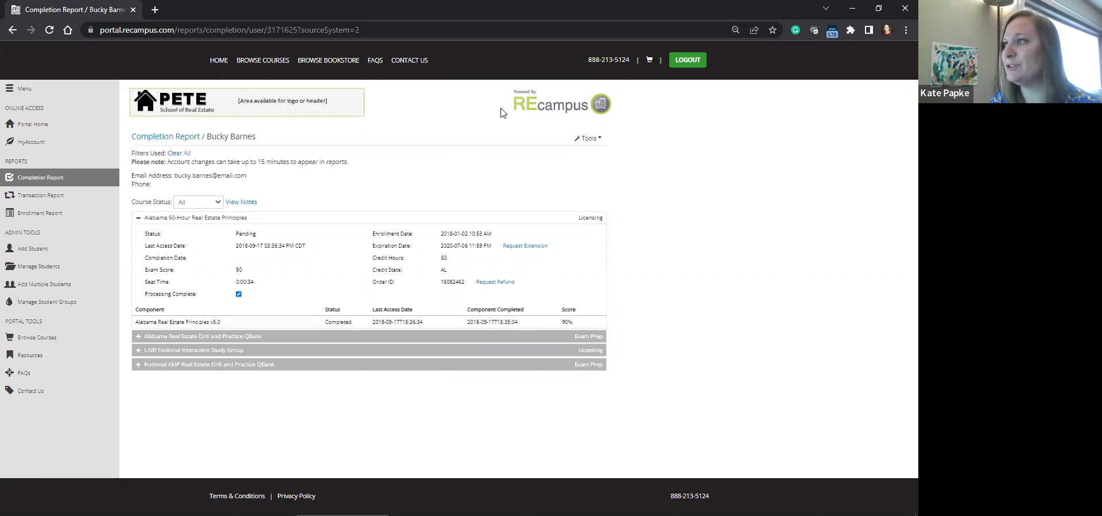
key(alt+Tab)
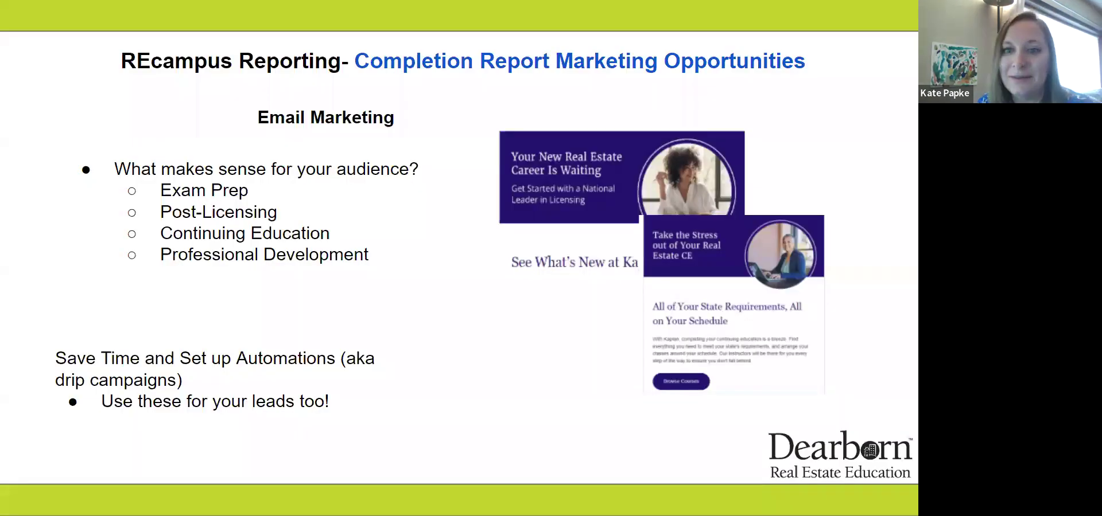